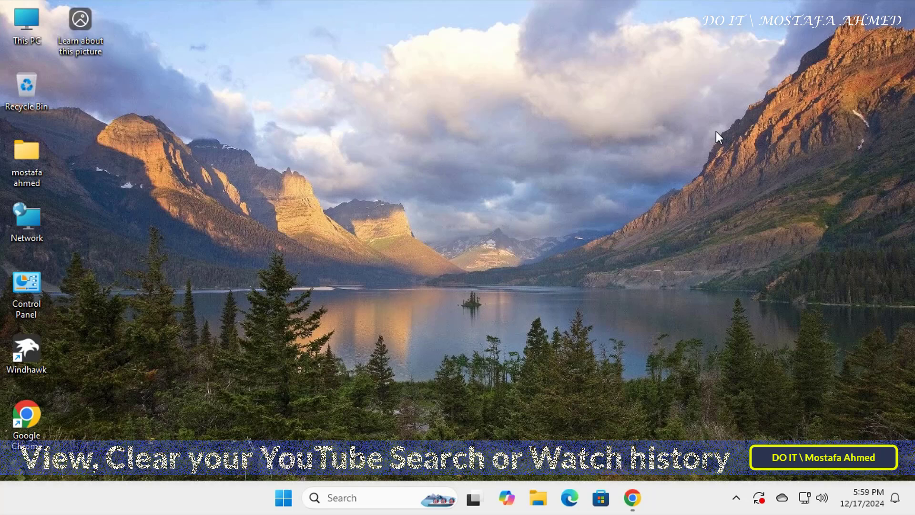
Switch to Chrome and open the account's "Your data in YouTube" page from YouTube in a new tab
click(633, 499)
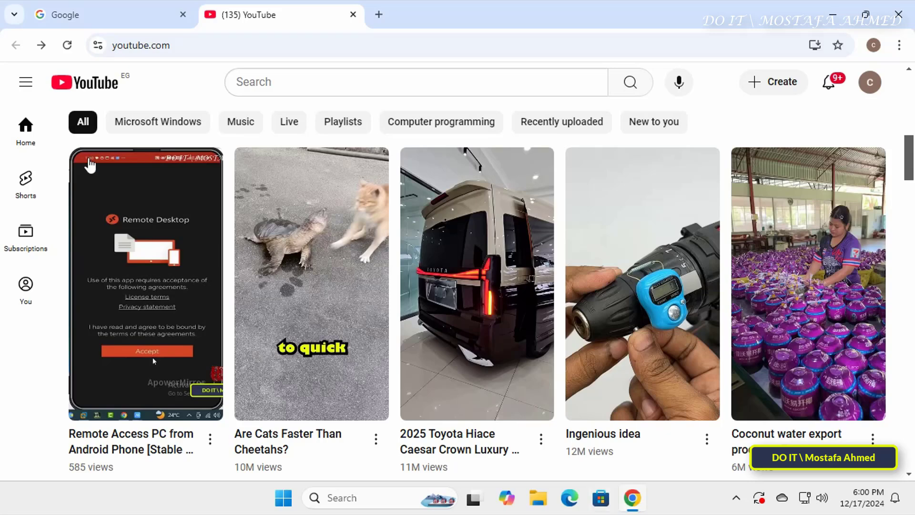
click(198, 47)
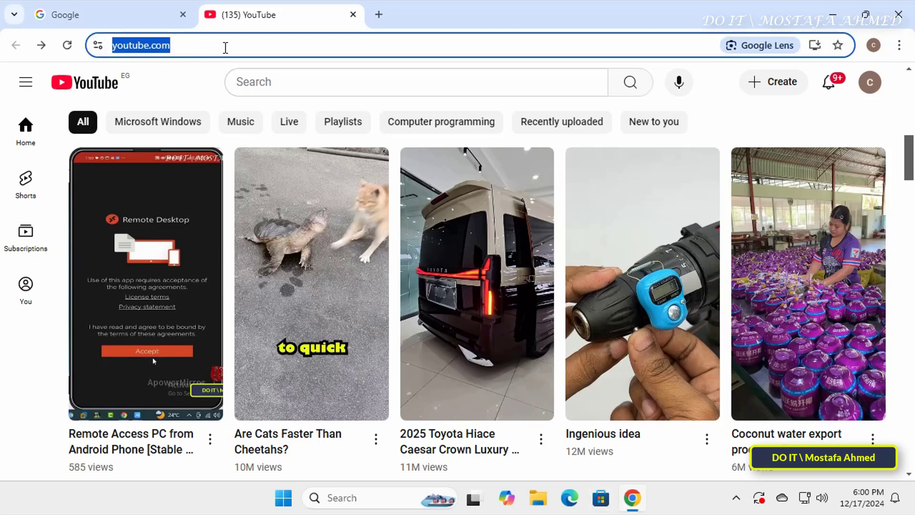
click(235, 45)
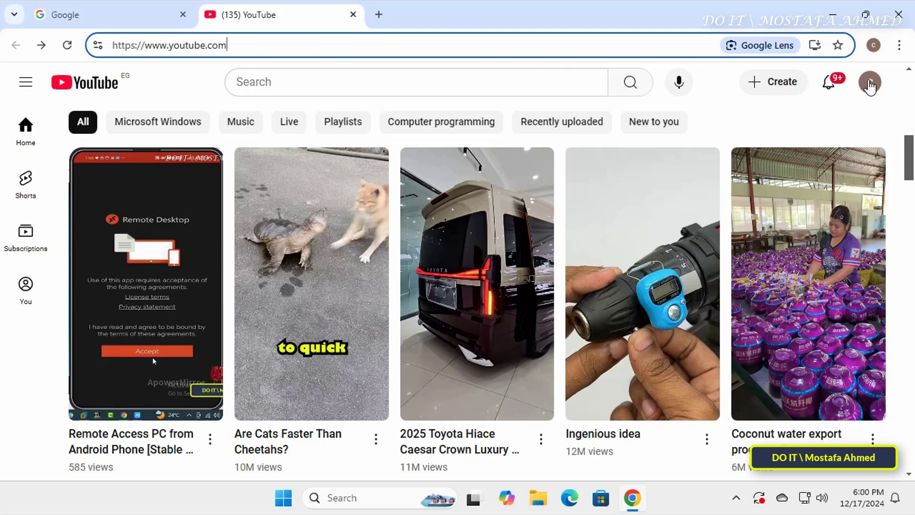
click(870, 85)
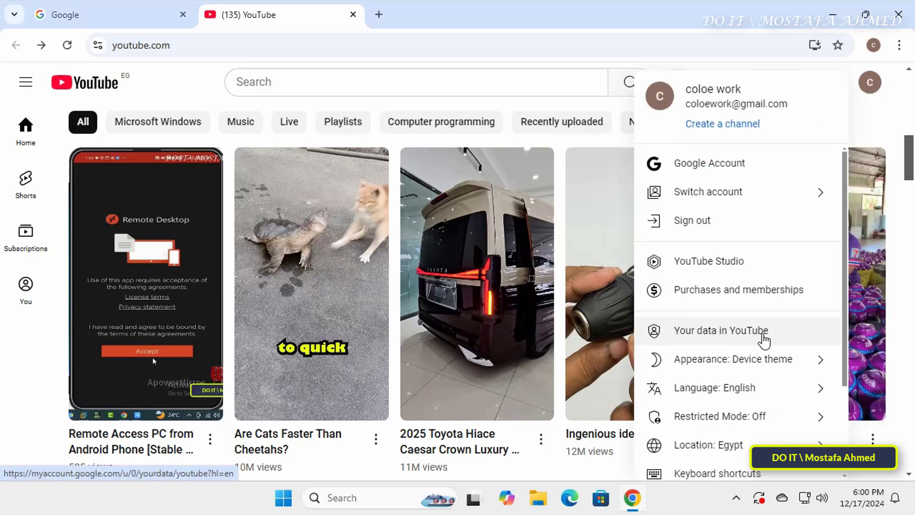
right_click(695, 332)
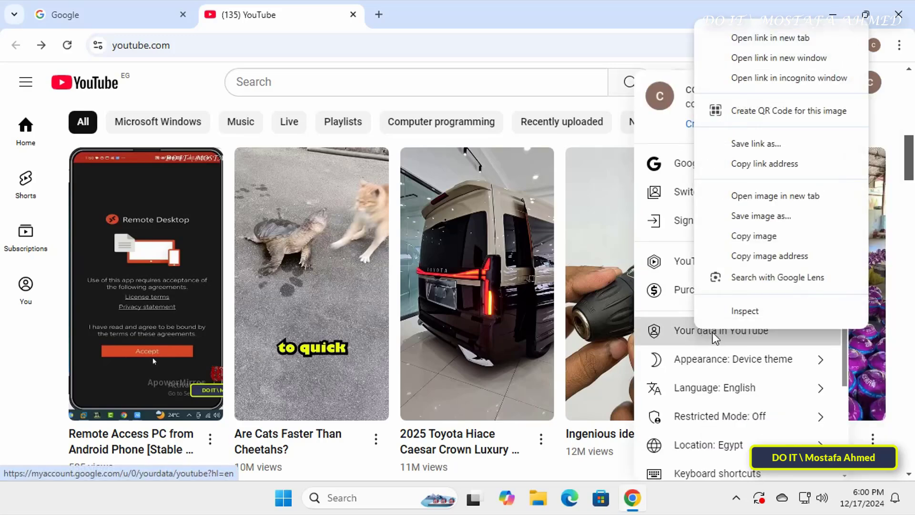
click(737, 38)
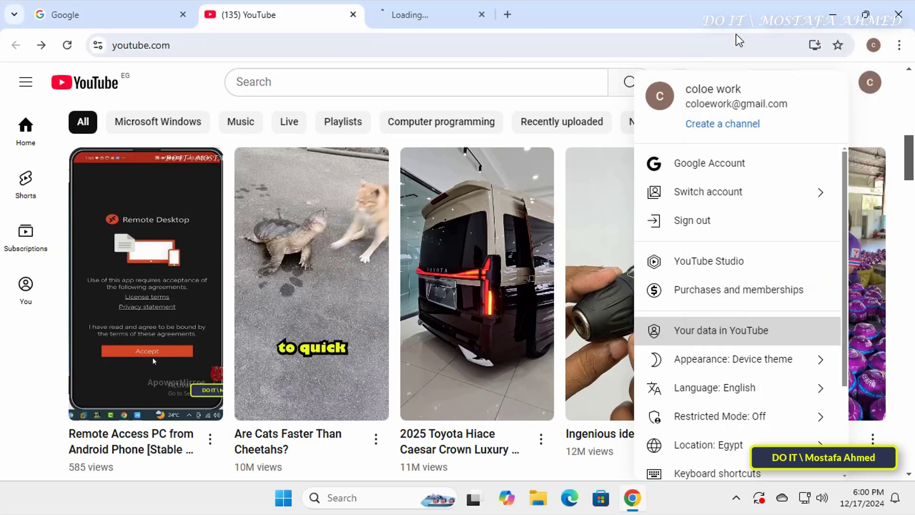
click(431, 17)
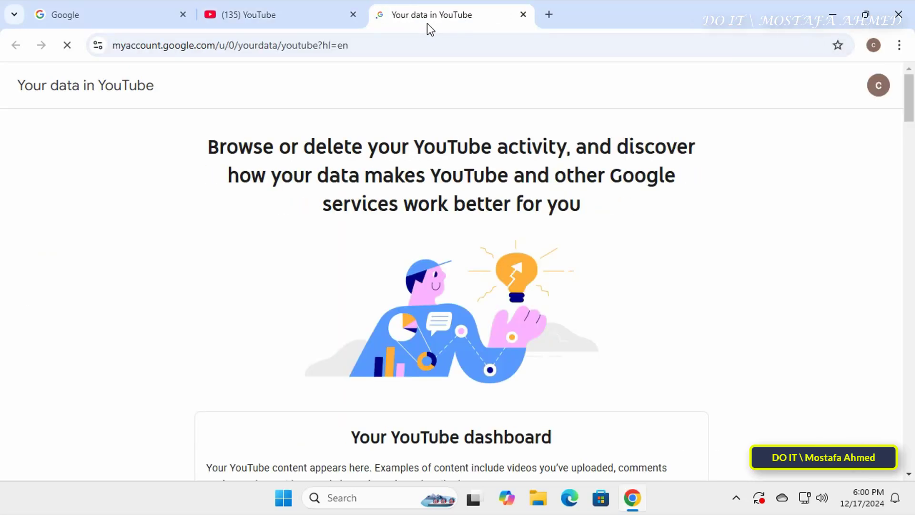
Find the YouTube Watch History section and open the page for managing the watch history
scroll(782, 232, down, 10)
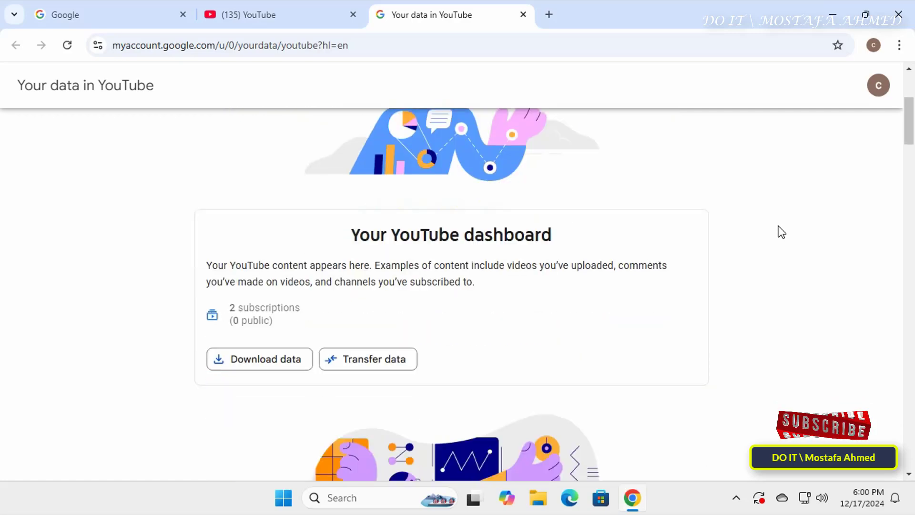
scroll(782, 232, down, 6)
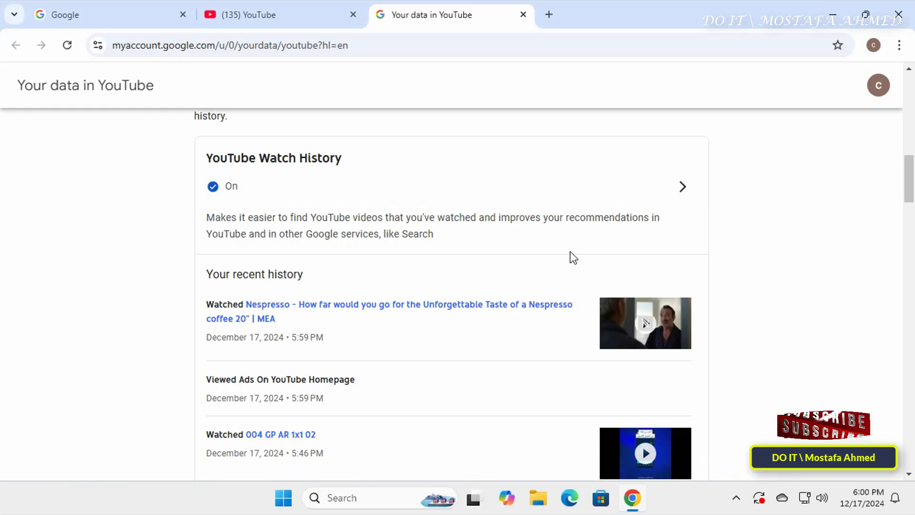
scroll(412, 415, down, 5)
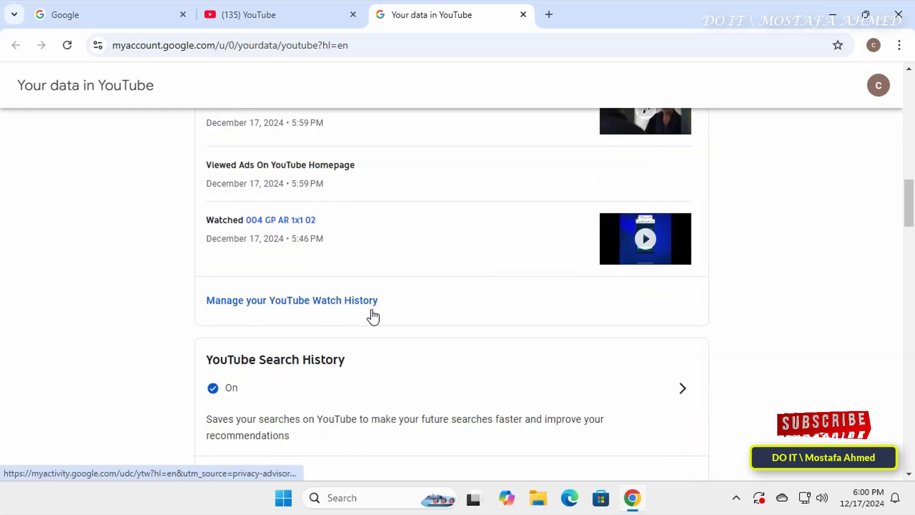
click(359, 305)
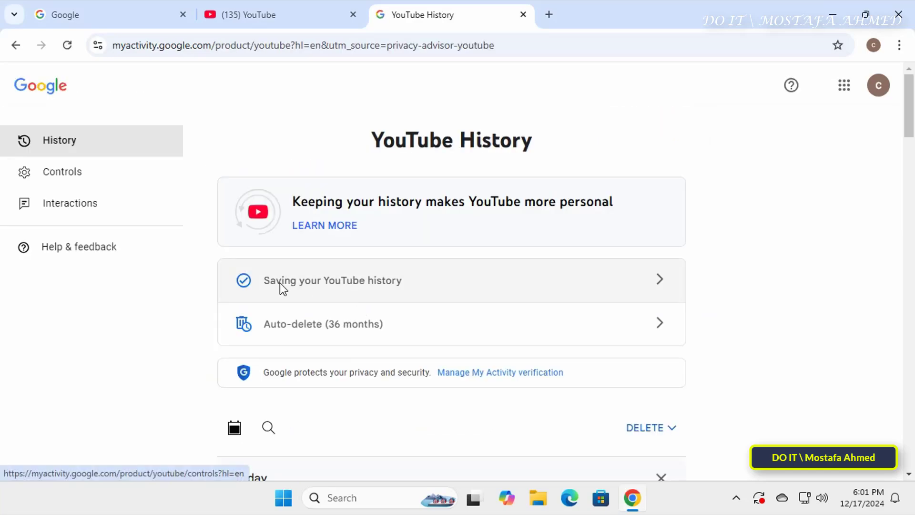
Open the controls for saving YouTube history and review the on/off setting, the subsettings and the auto-delete section
click(612, 285)
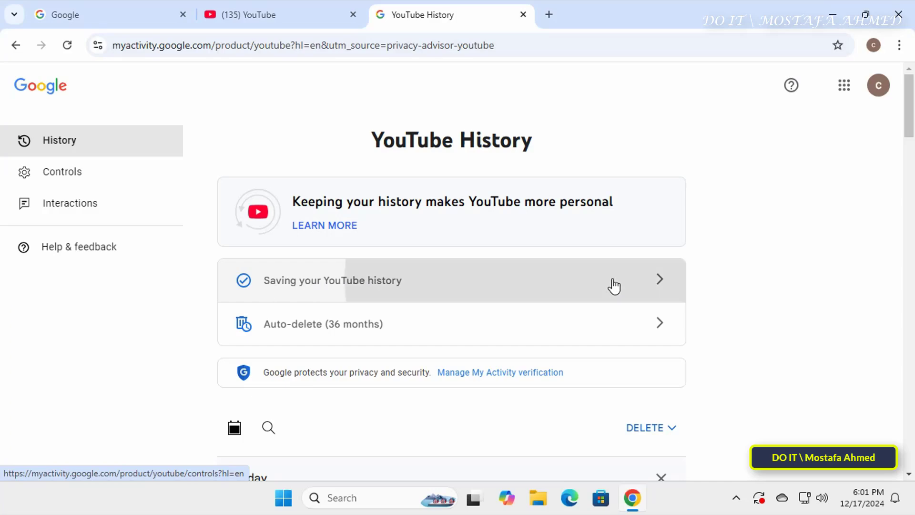
scroll(614, 281, down, 2)
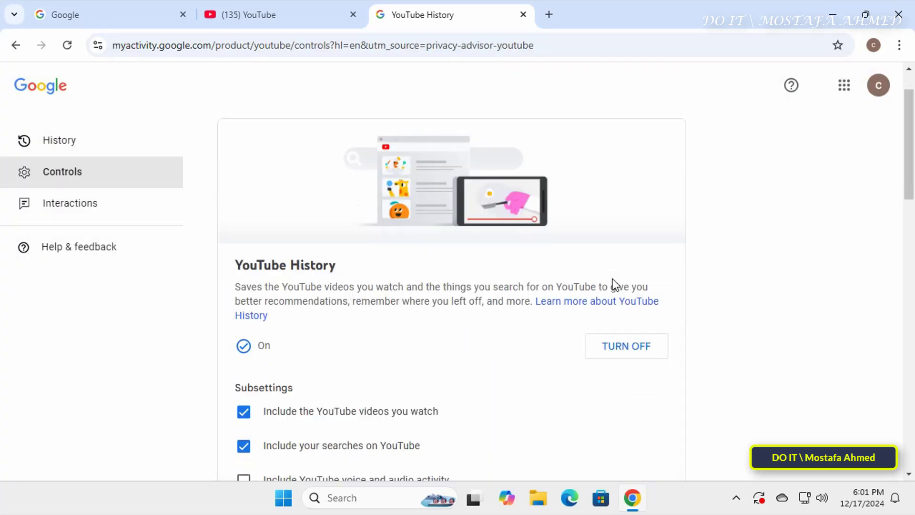
scroll(614, 281, down, 2)
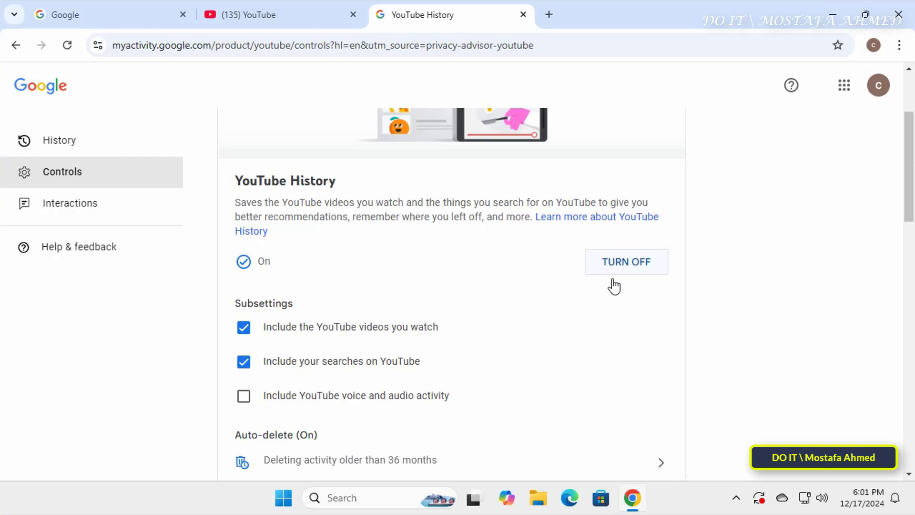
scroll(614, 286, down, 2)
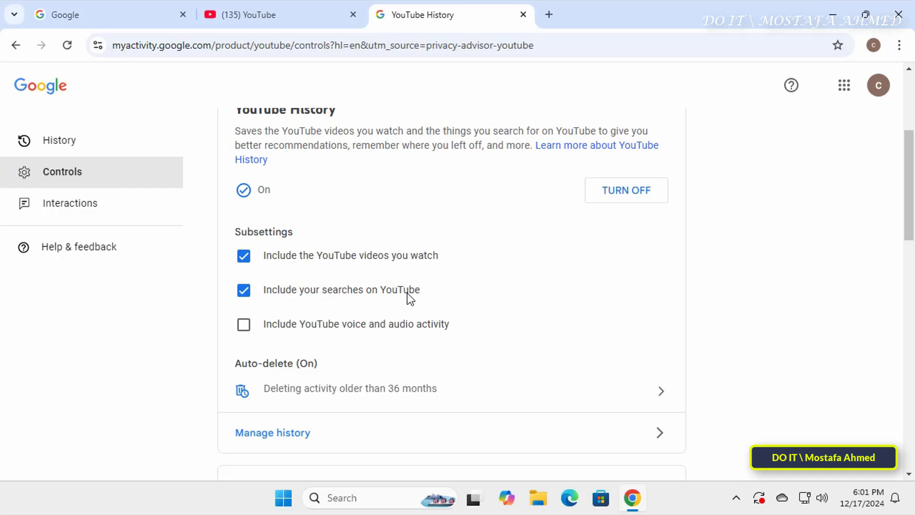
scroll(429, 329, down, 1)
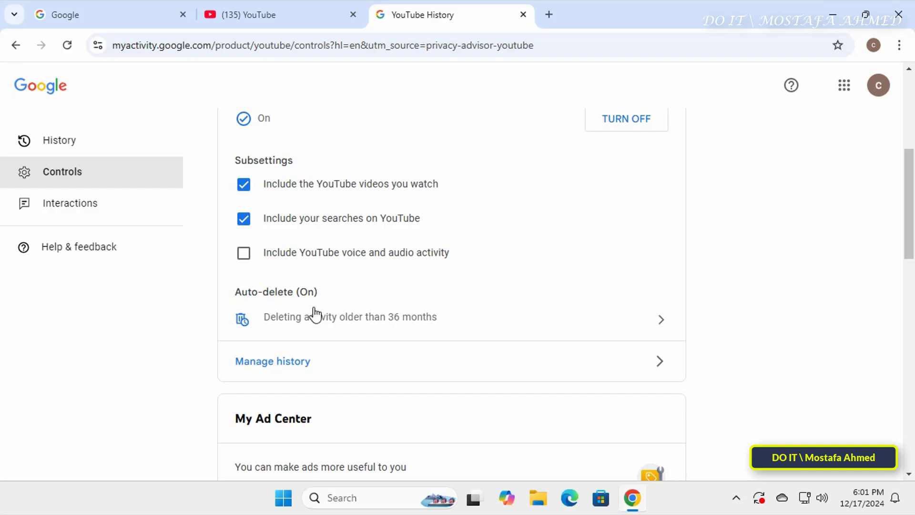
Examine the auto-delete options for YouTube History, including the available activity ages, and close them without changing anything
click(524, 323)
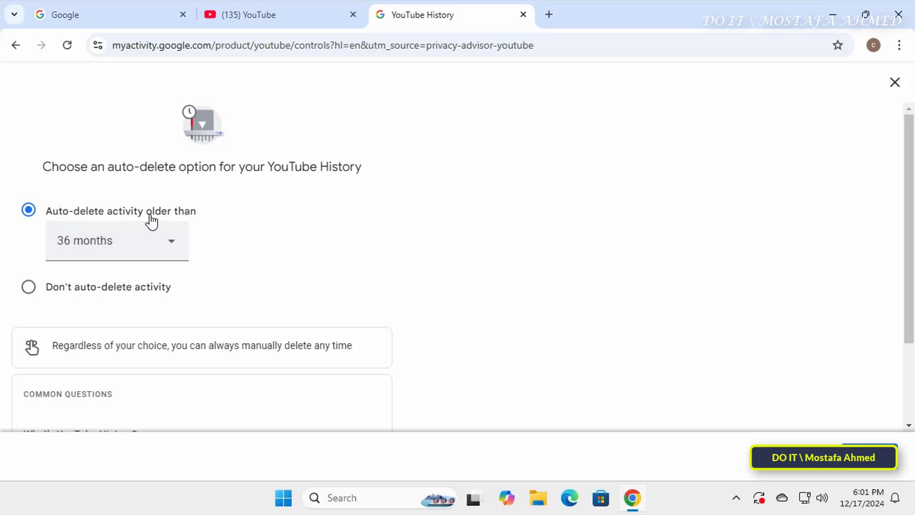
click(180, 243)
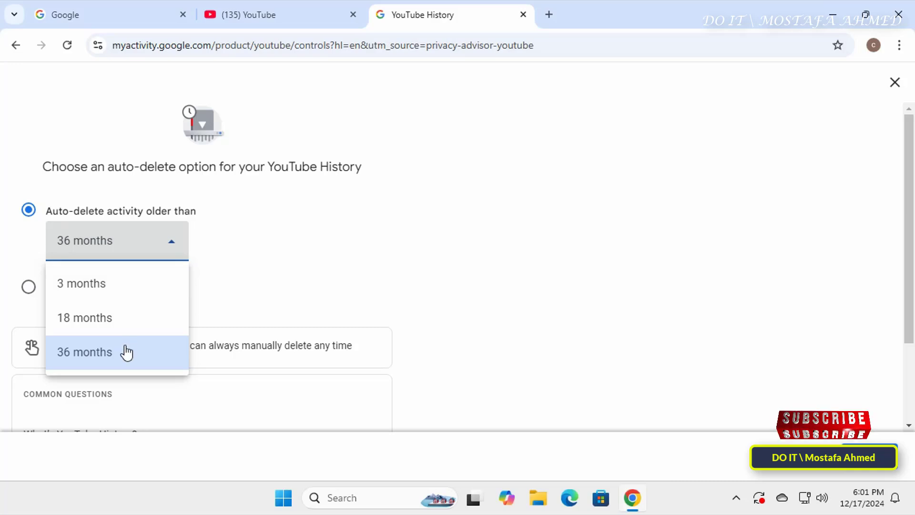
click(470, 266)
scroll(470, 266, down, 2)
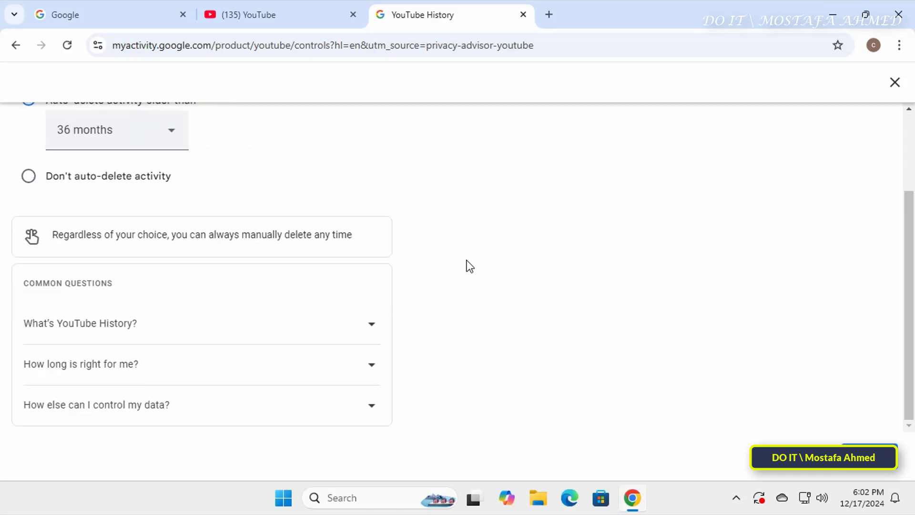
scroll(469, 266, up, 2)
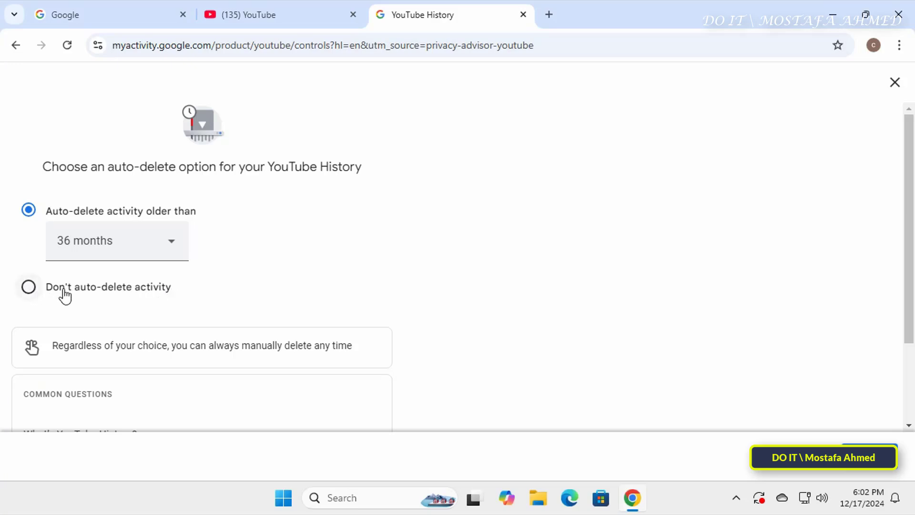
click(895, 83)
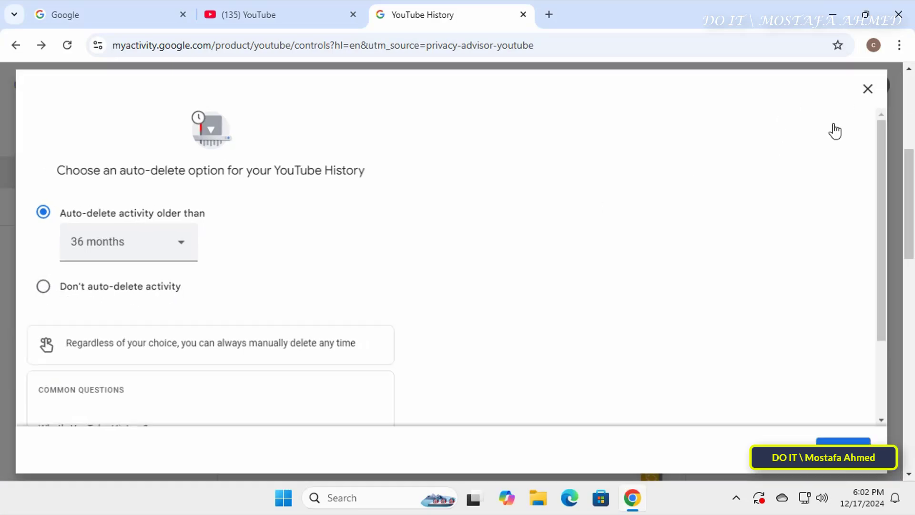
Return to the history list, delete today's watched Nespresso video entry and dismiss the deletion notice
click(51, 141)
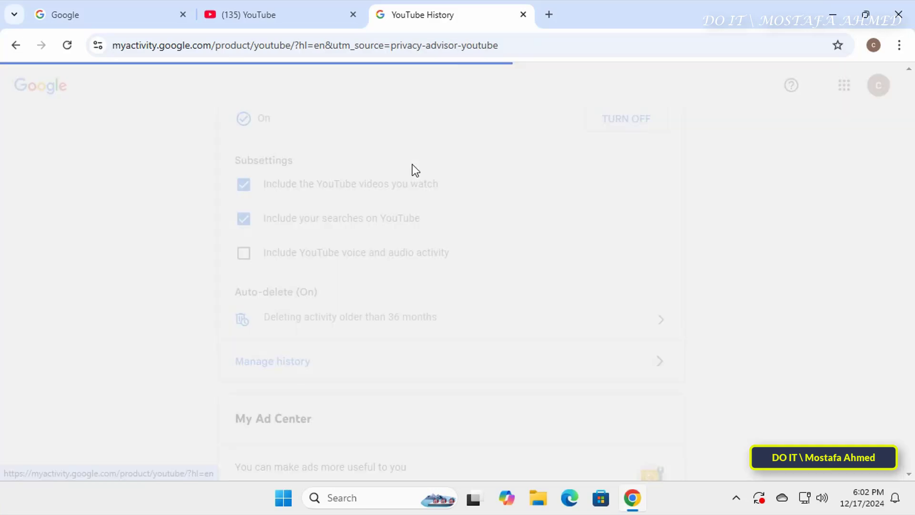
scroll(624, 214, down, 6)
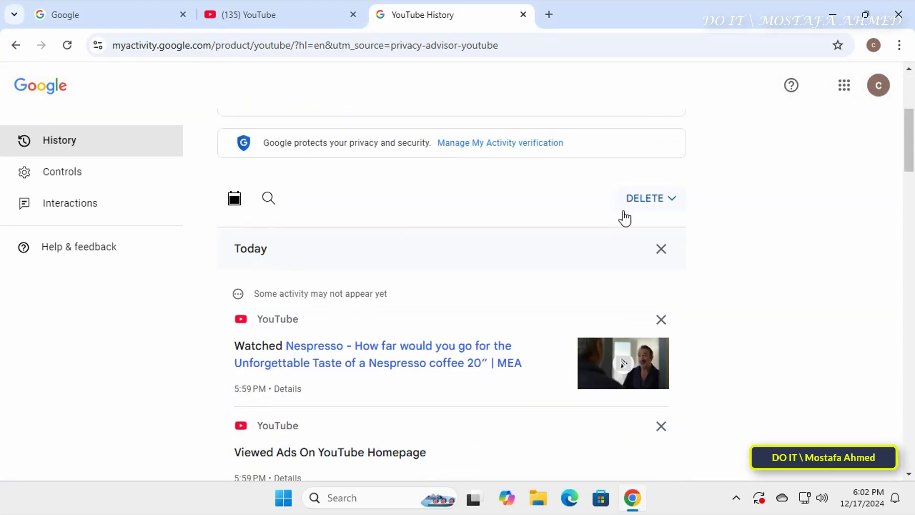
click(661, 263)
click(558, 317)
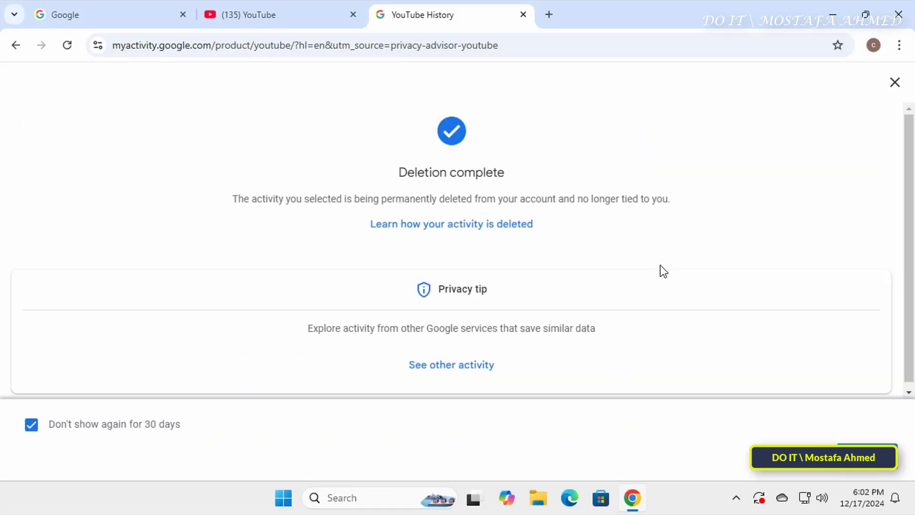
click(895, 84)
Delete the "004 GP AR 1x1 02" video, the 5:46 PM homepage ads and "Easy Steps to Help you Lose Weight Quickly" from the history individually
click(661, 355)
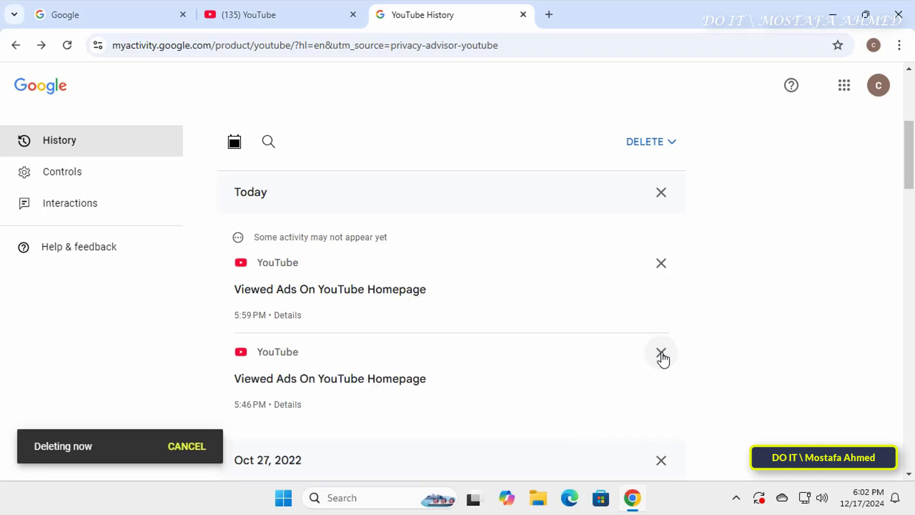
scroll(691, 344, down, 3)
click(661, 208)
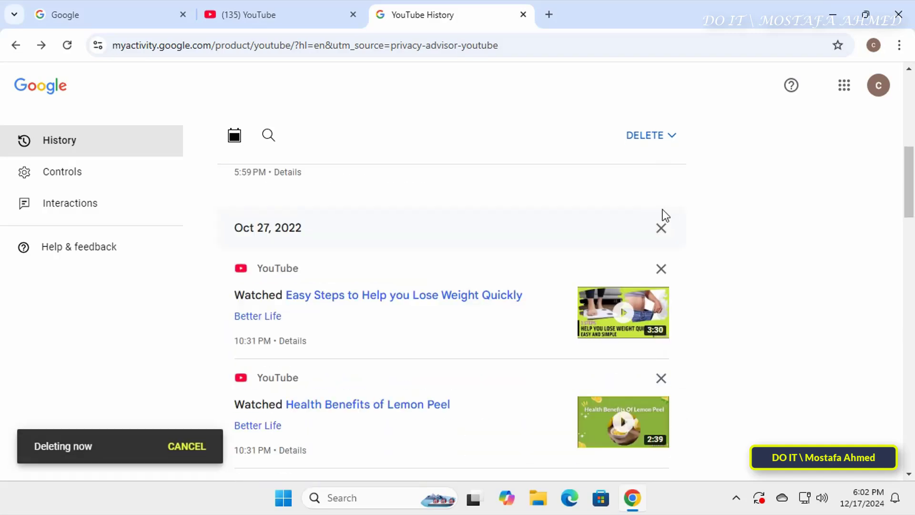
click(661, 268)
scroll(614, 281, down, 3)
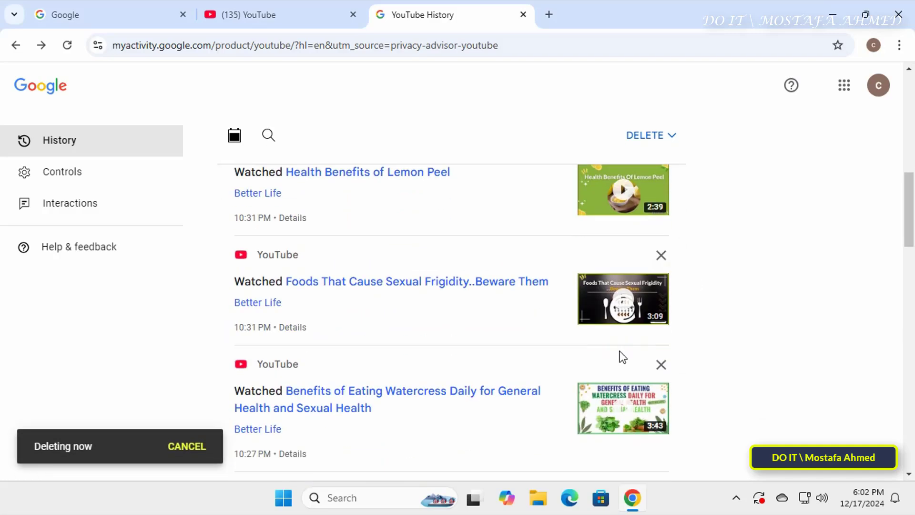
Delete the YouTube history for all time, confirm the permanent deletion and close the completion notice
scroll(621, 355, up, 7)
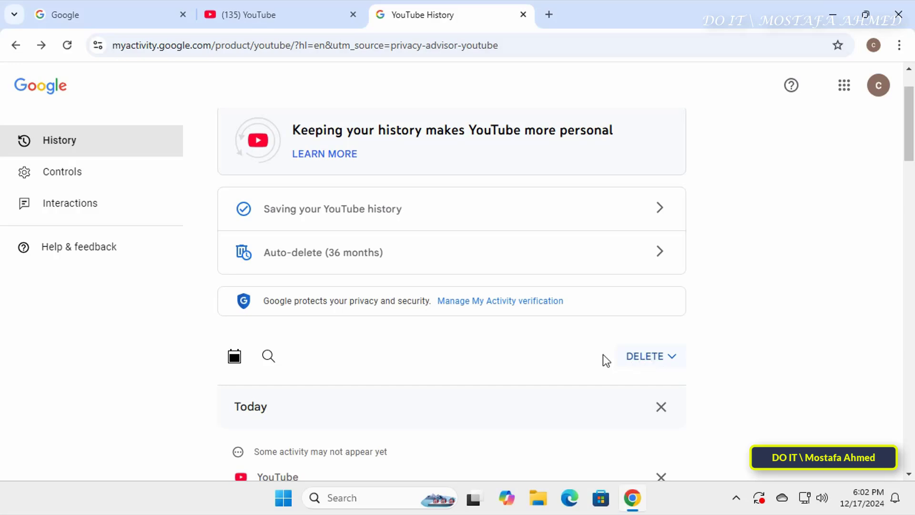
click(673, 359)
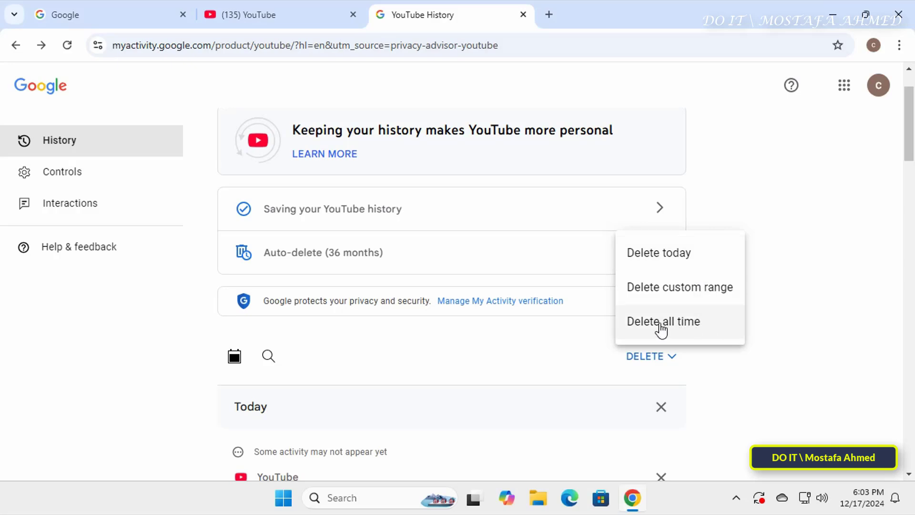
click(722, 329)
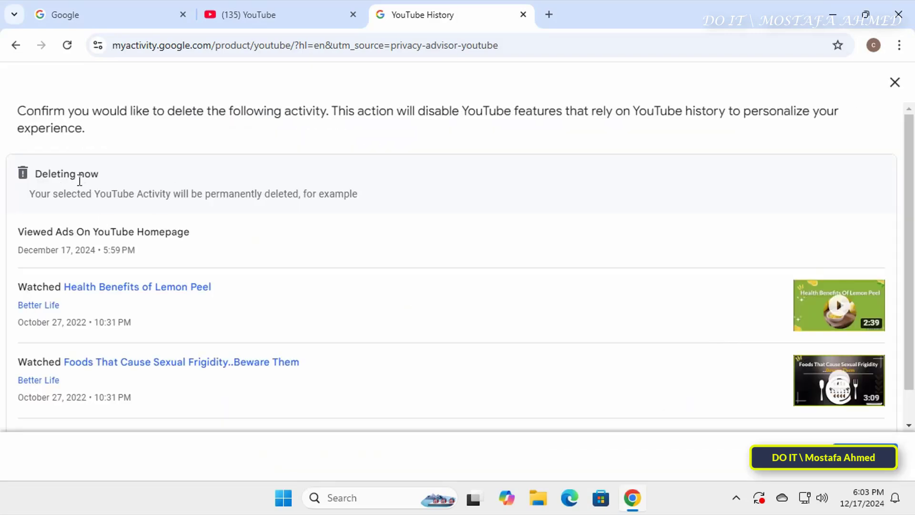
click(861, 456)
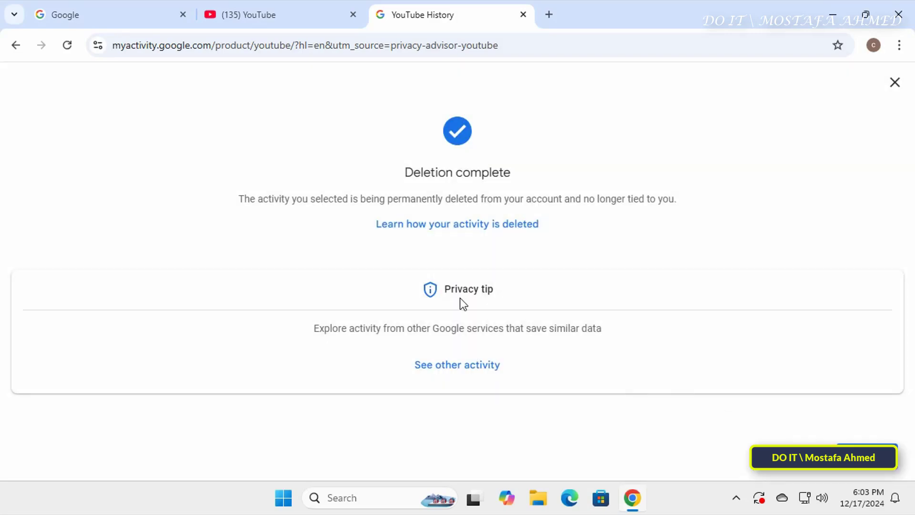
drag(408, 172, 521, 187)
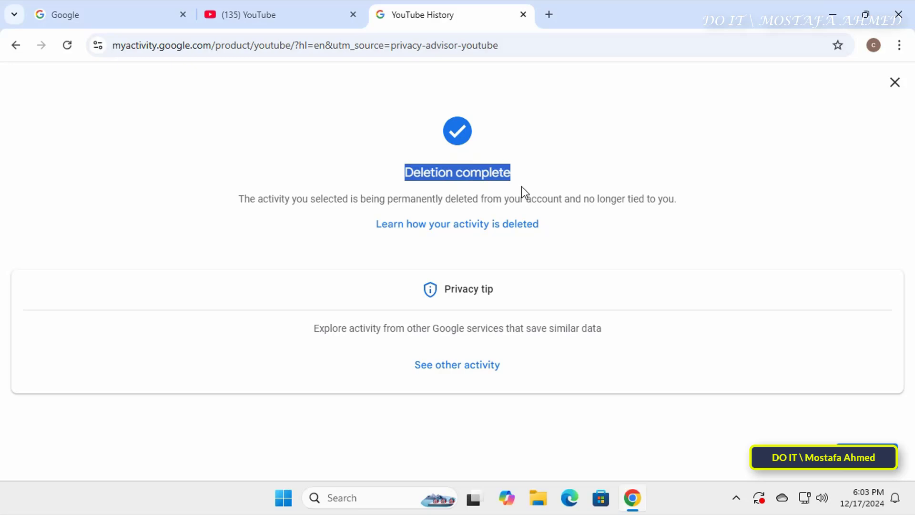
click(896, 82)
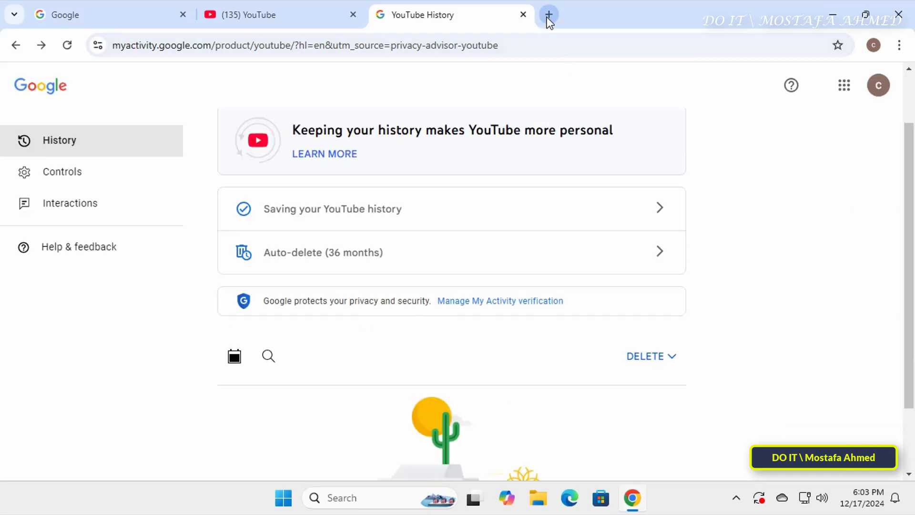
Open youtube.com in a new tab and check the home feed and the search box for remaining history
click(548, 15)
text(youtube.com)
key(Return)
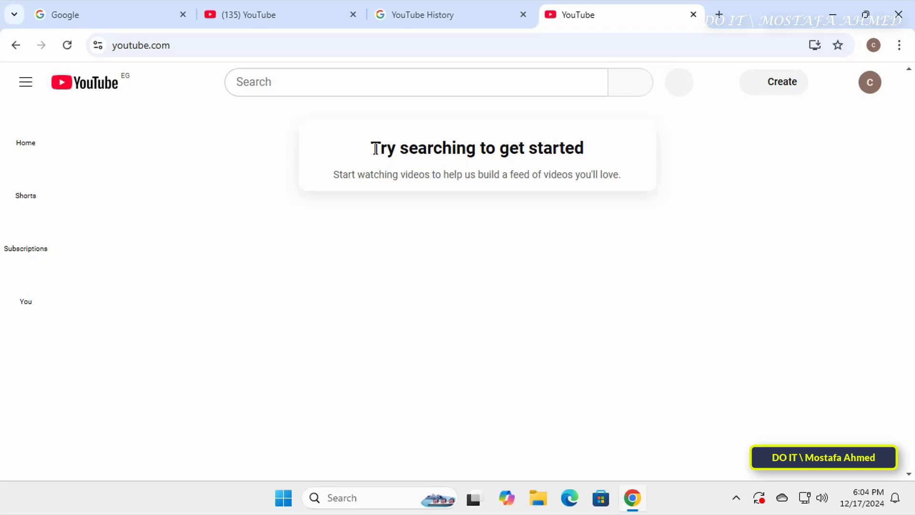
drag(373, 146, 613, 168)
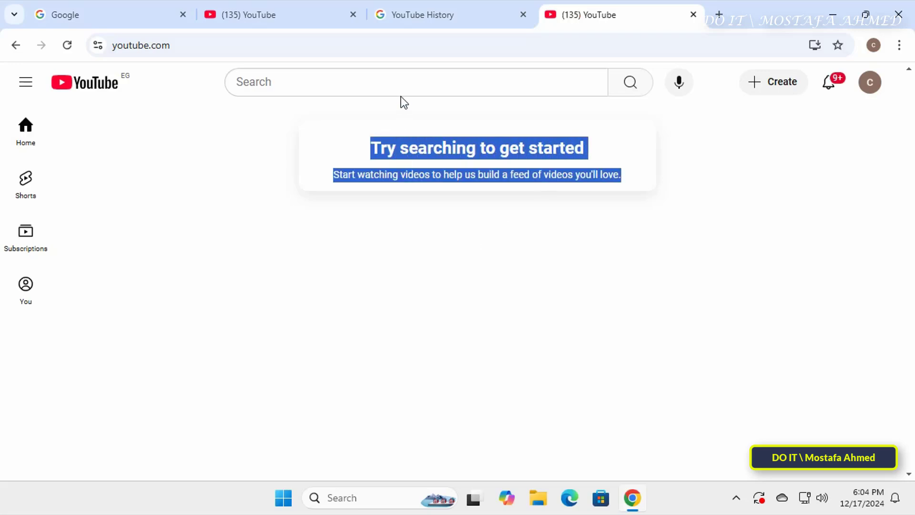
click(406, 84)
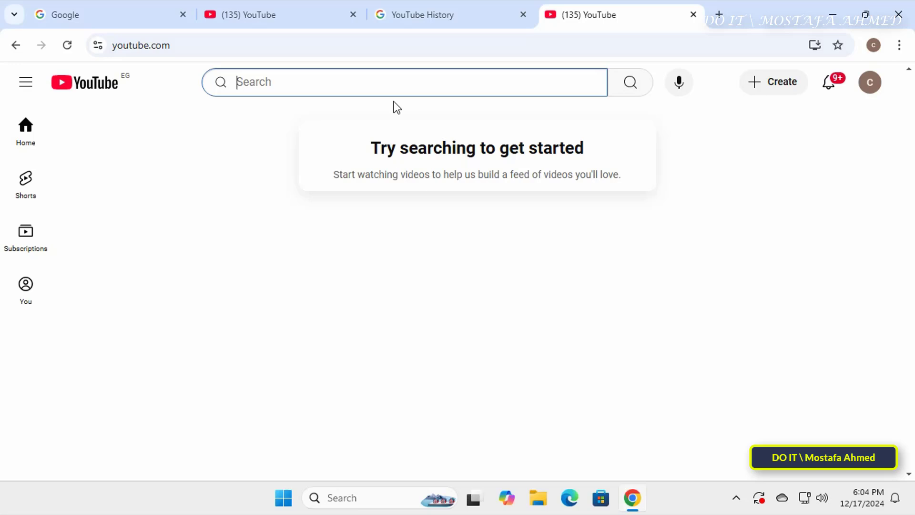
click(496, 194)
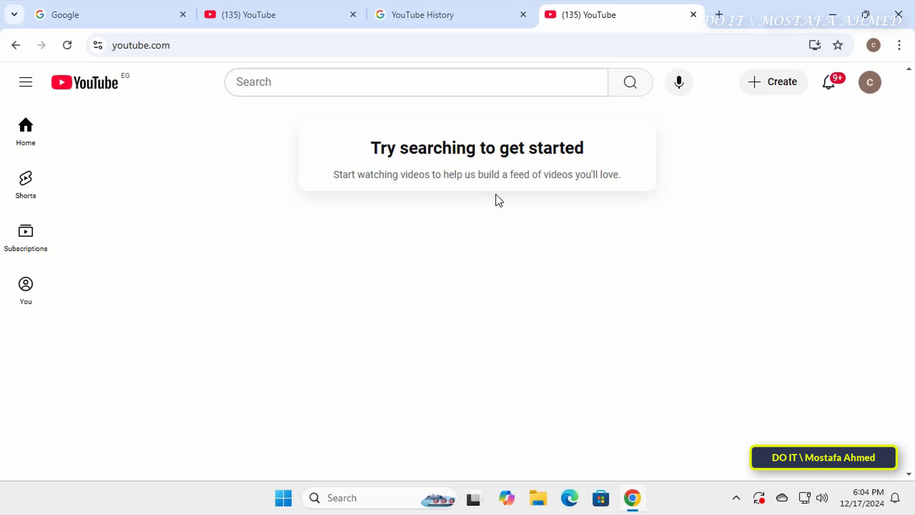